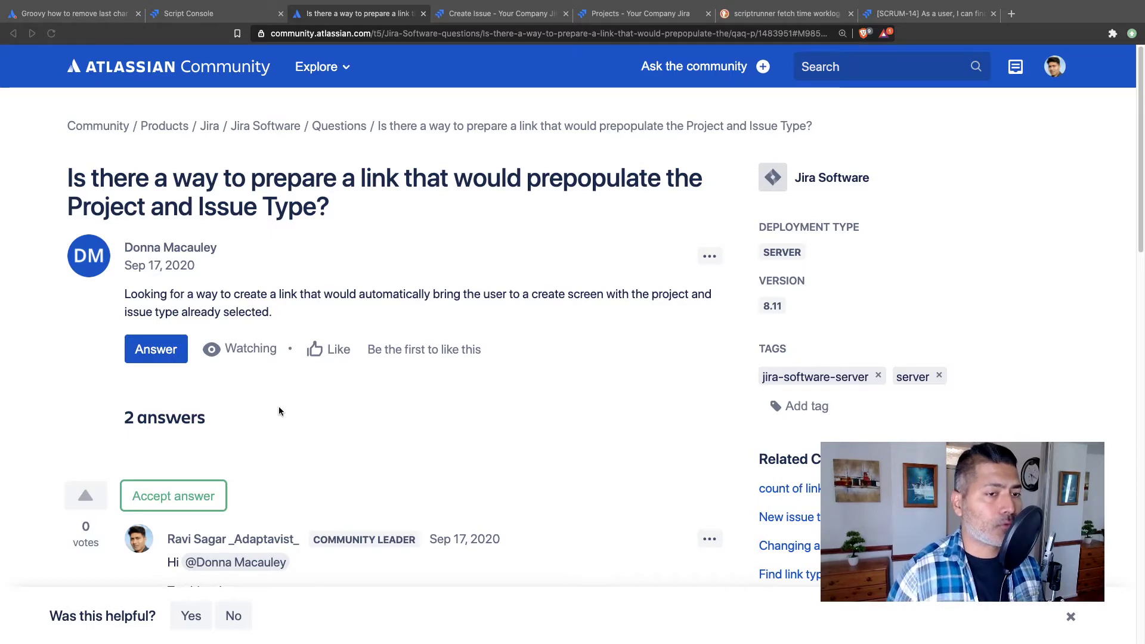
Scroll to the first answer and highlight the secure/CreateIssue.jspa path and pid/issuetype parameters in its URL
scroll(278, 410, "down", 4)
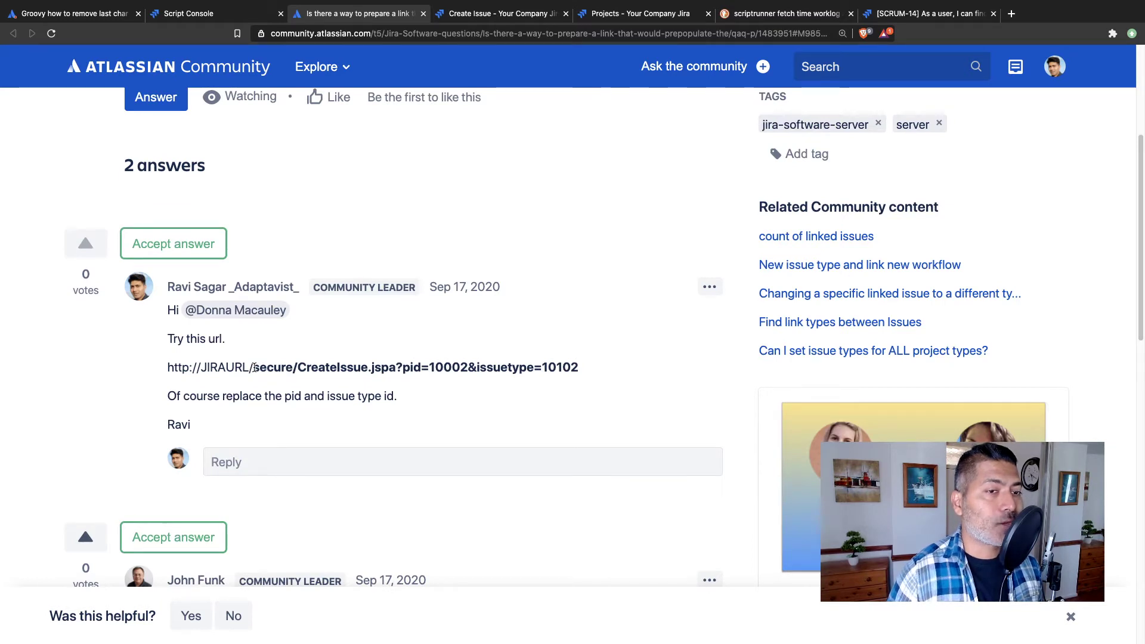
left_click_drag(256, 368, 404, 366)
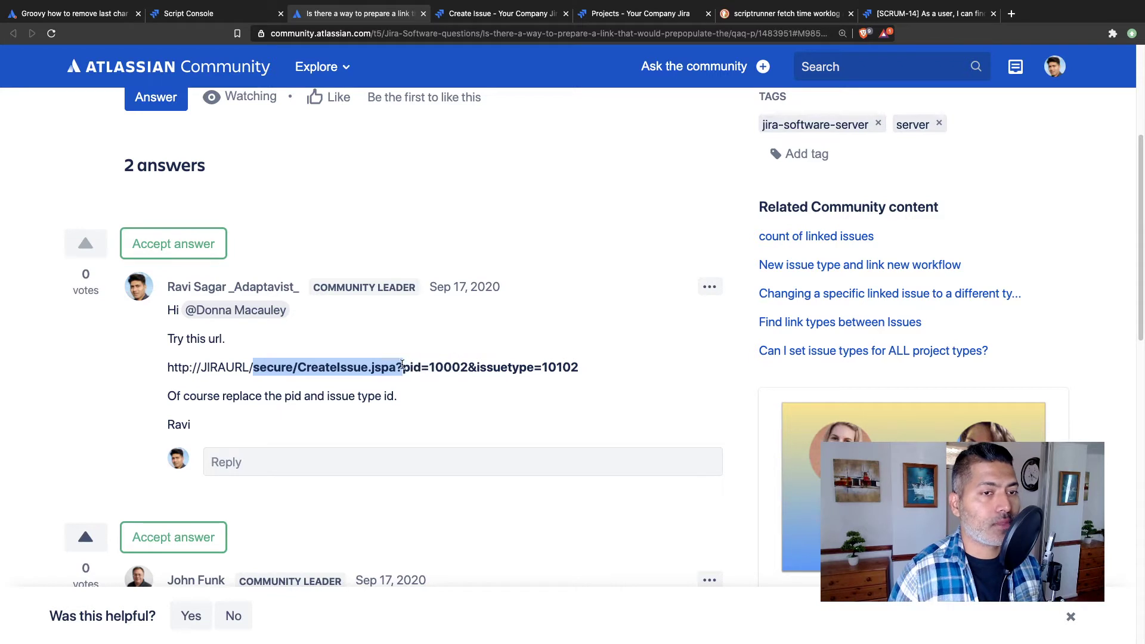
left_click_drag(577, 368, 413, 380)
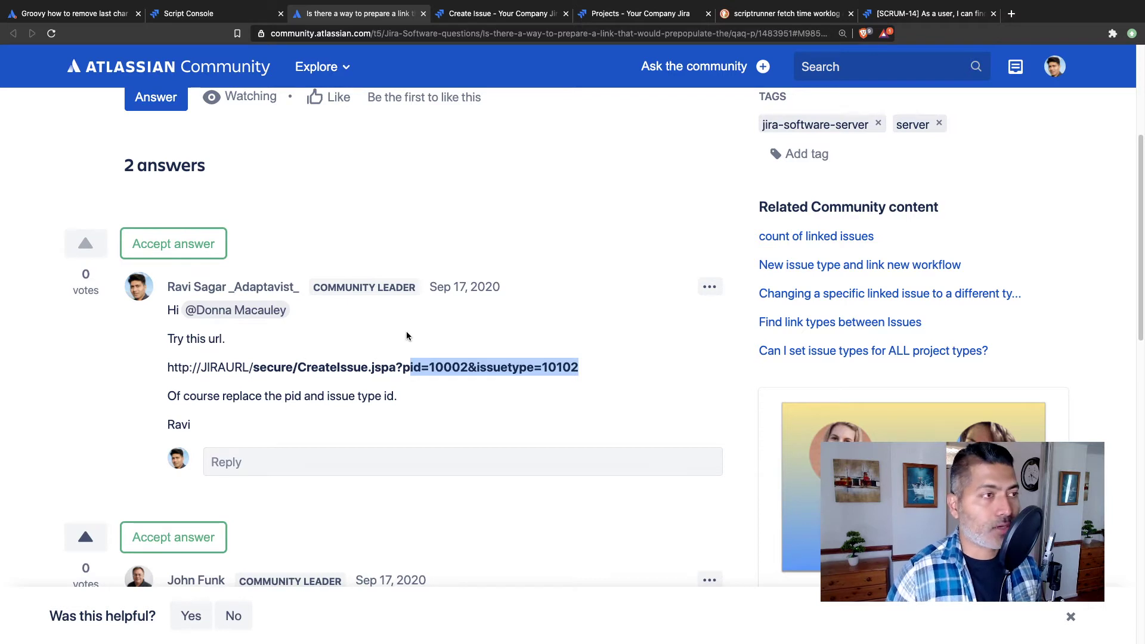
left_click_drag(403, 368, 246, 368)
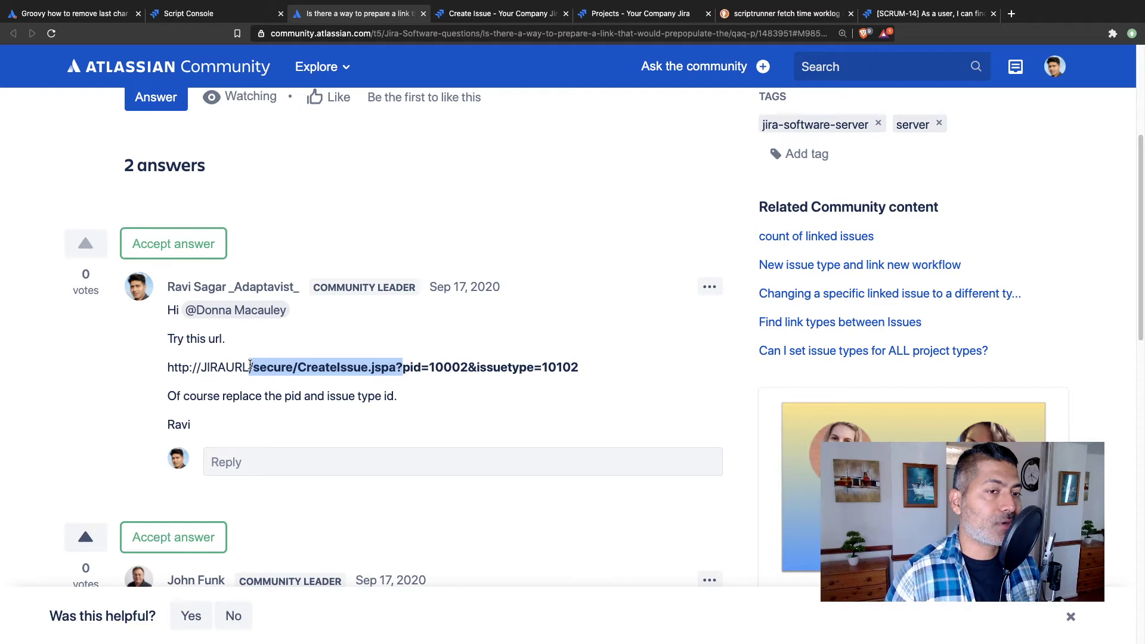
On the Create Issue tab, point out the pid=10000&issuetype=10102 URL and the prefilled SCRUM project and Bug type
left_click(506, 14)
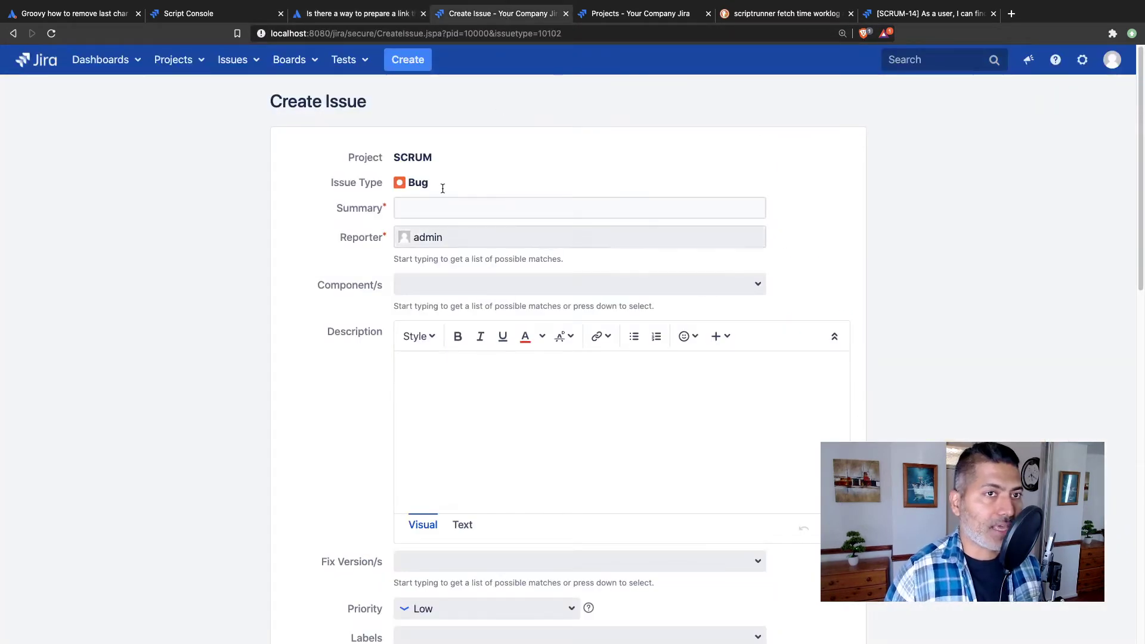
left_click(540, 34)
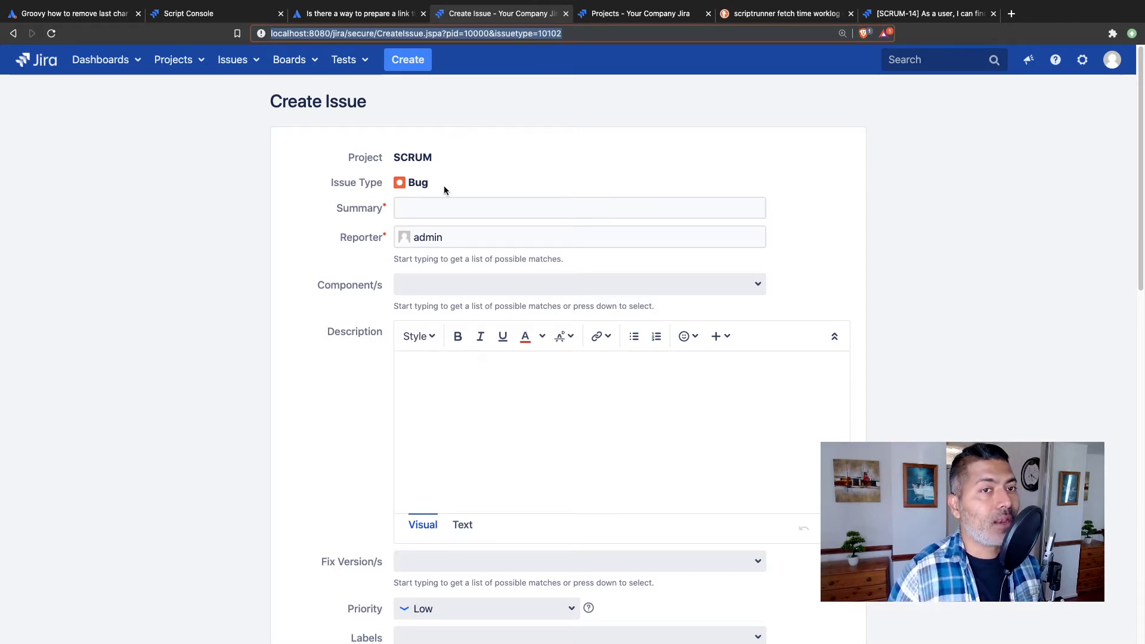
left_click_drag(441, 188, 377, 167)
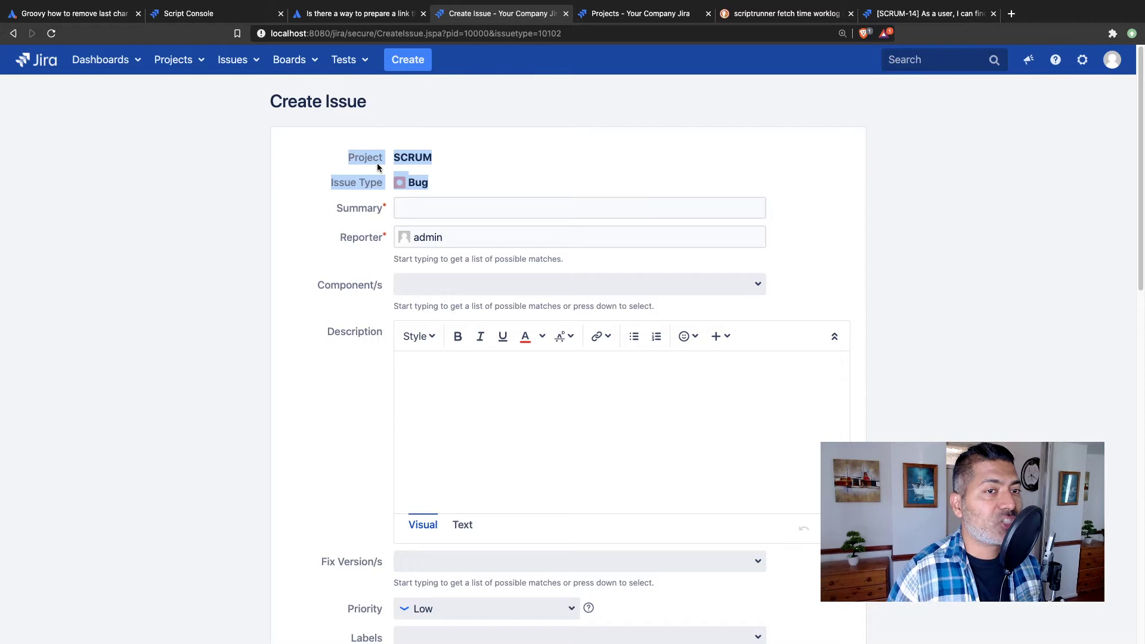
left_click(453, 161)
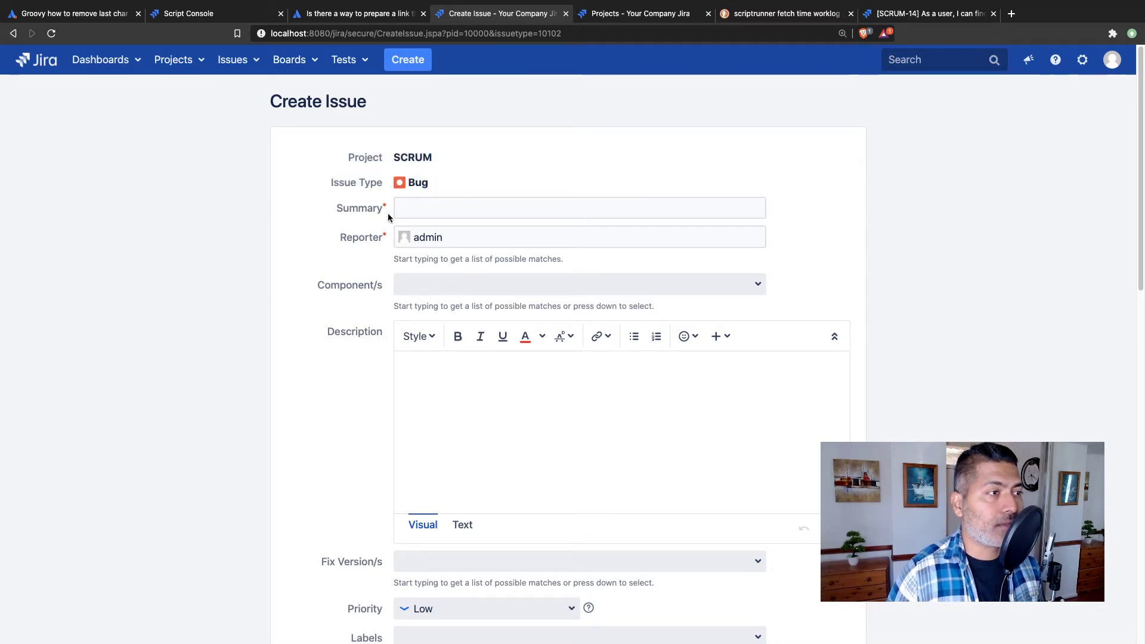
left_click(583, 34)
Change pid=10000 to pid=10002 in the URL and reload, so the project becomes KANBAN
left_click(585, 34)
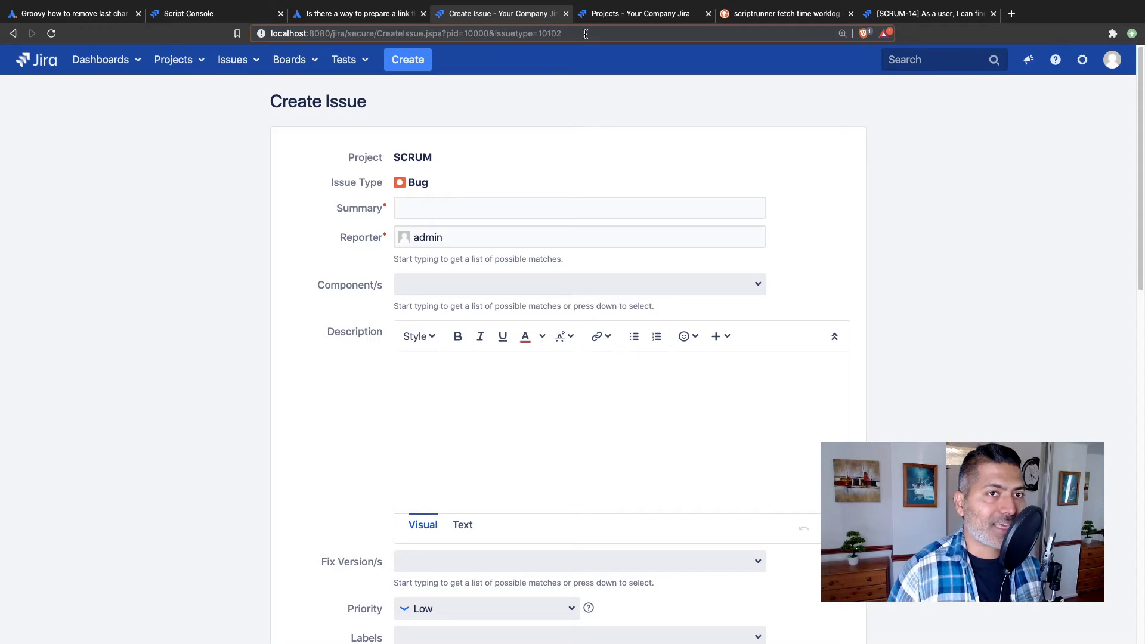
key("Left")
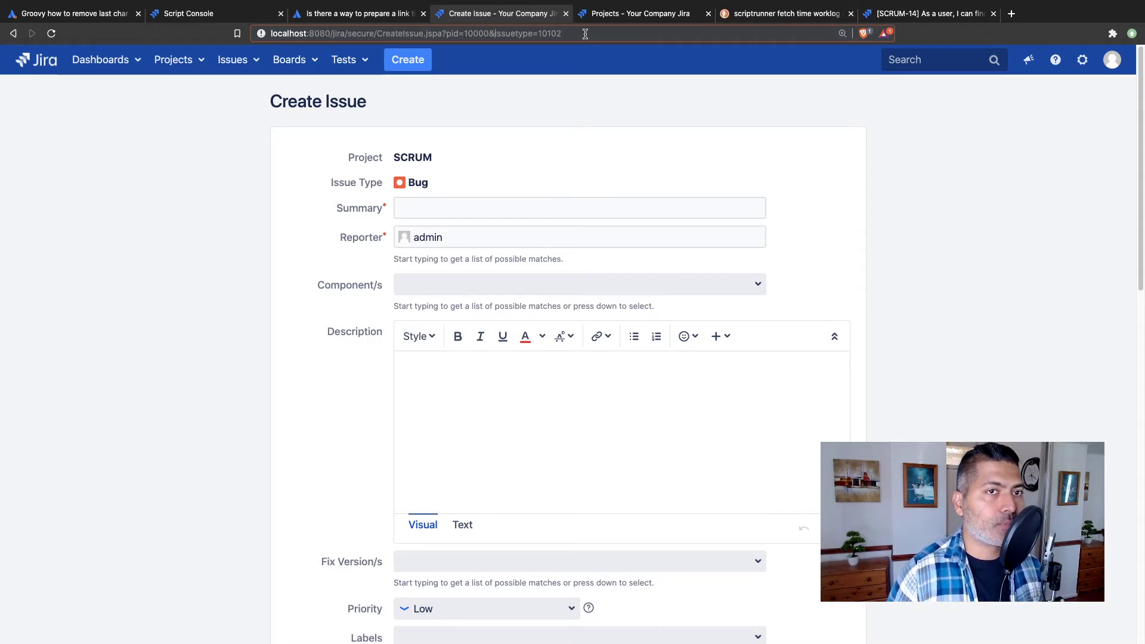
key("Left")
key("BackSpace")
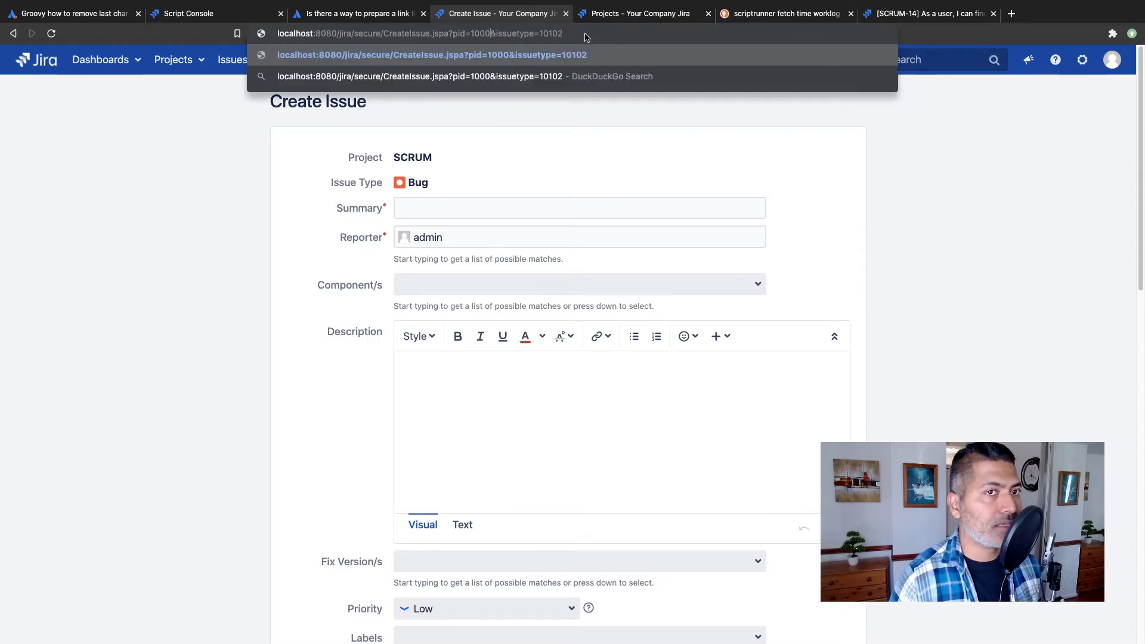
type("2")
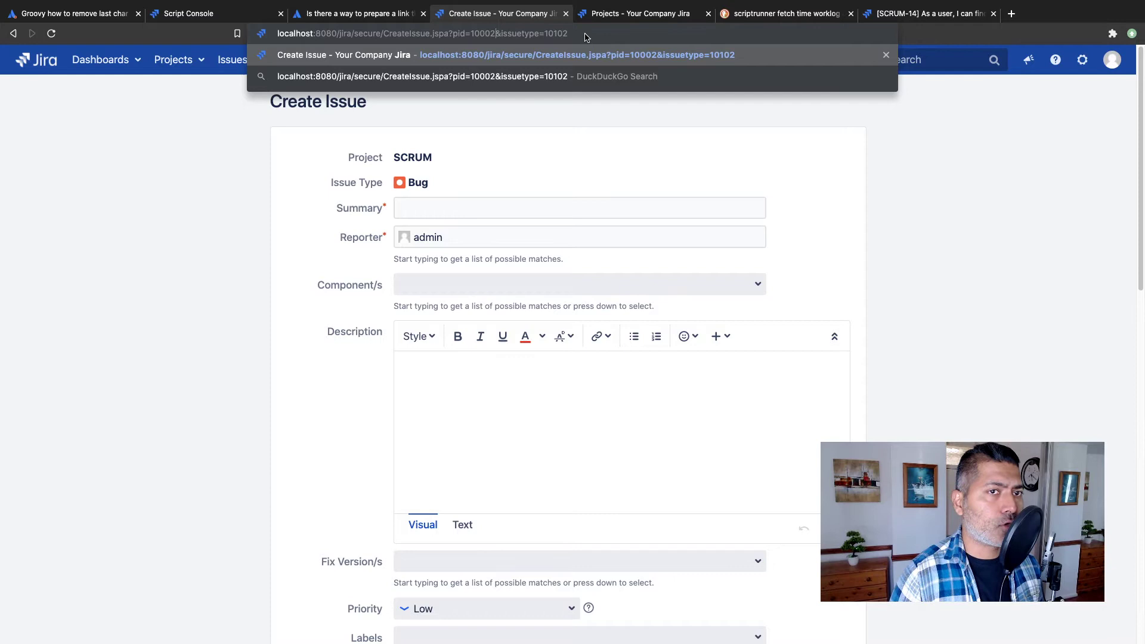
key("Return")
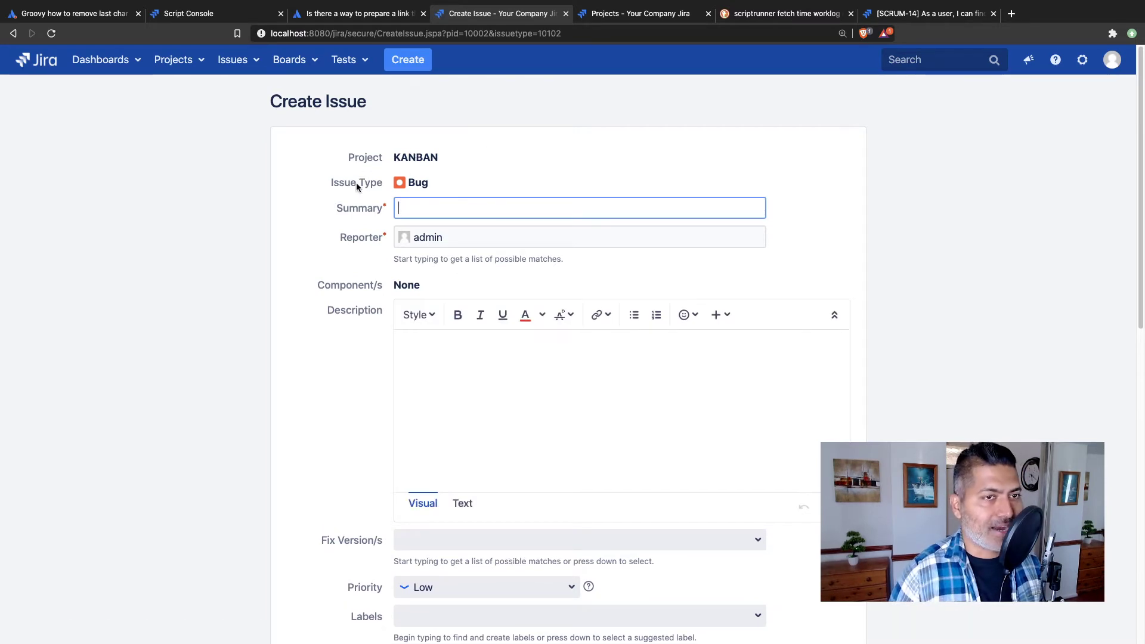
From the projects list, open KANBAN's settings and its Epic issue type to find id 10000
left_click(651, 15)
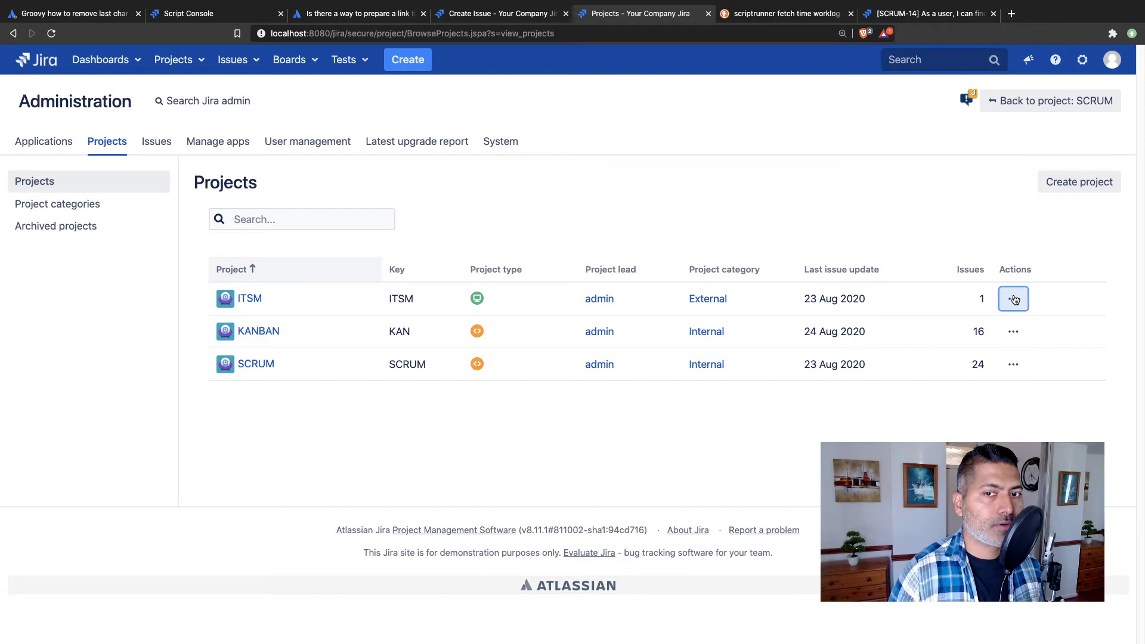
left_click(1015, 300)
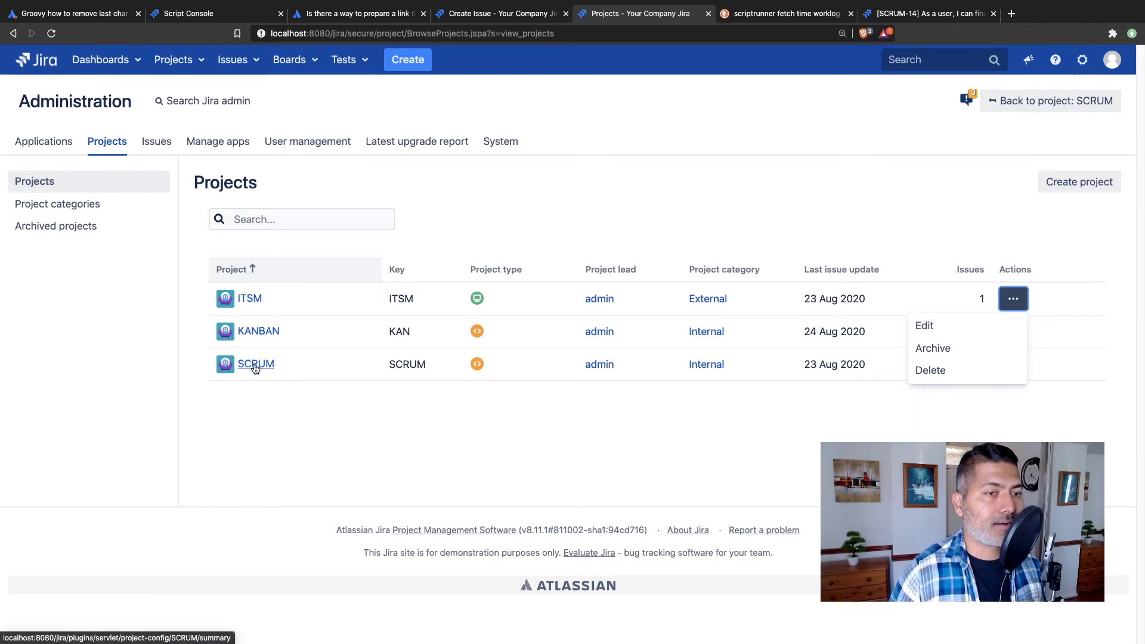
left_click(256, 338)
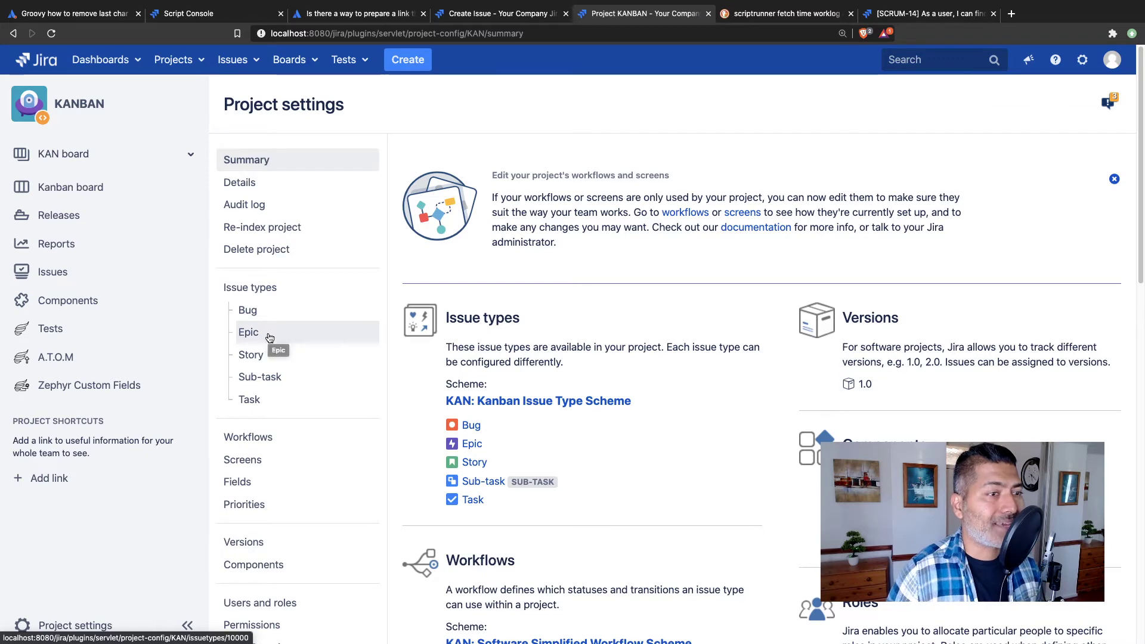
left_click(270, 339)
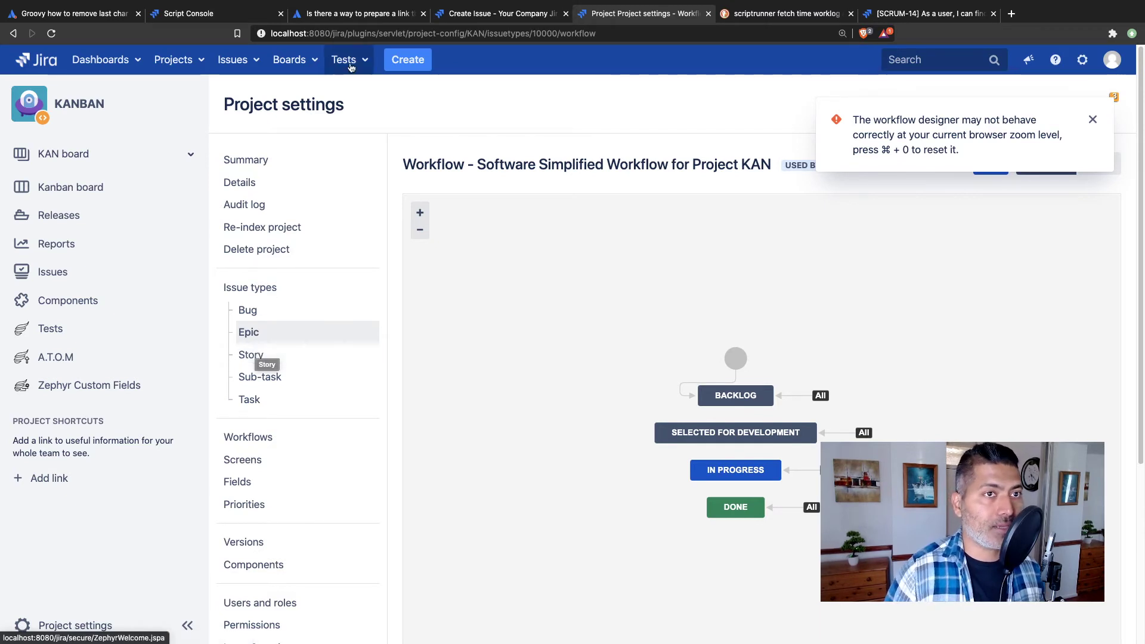
Reload the Create Issue form with issuetype=10000, which prefills the Epic type
left_click(476, 18)
left_click(586, 33)
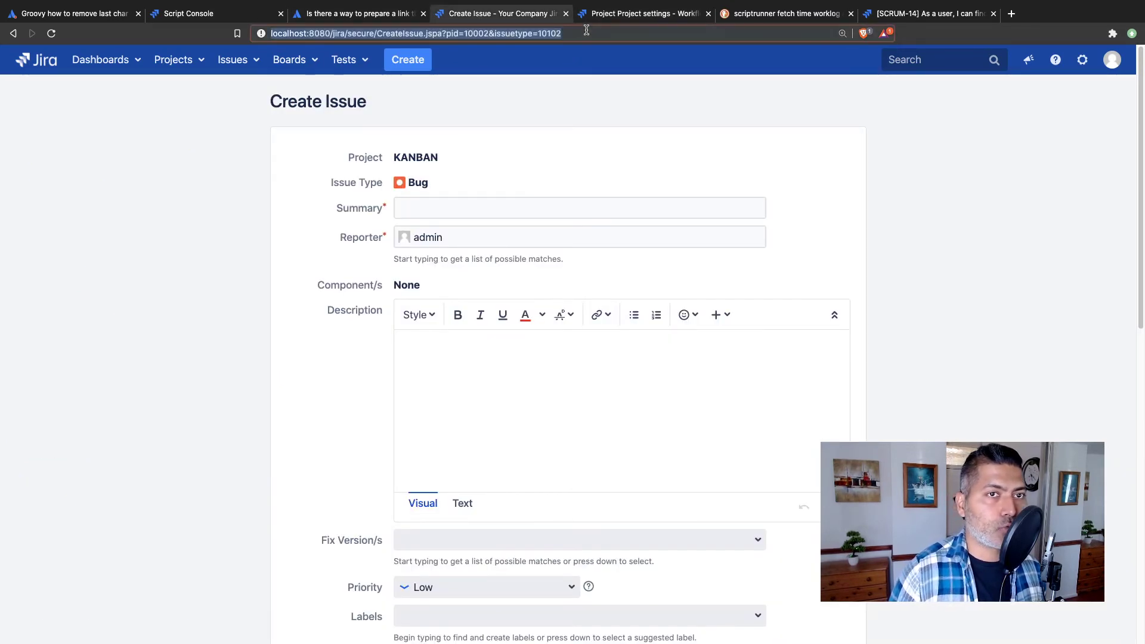
key("BackSpace")
key("BackSpace")
key("BackSpace")
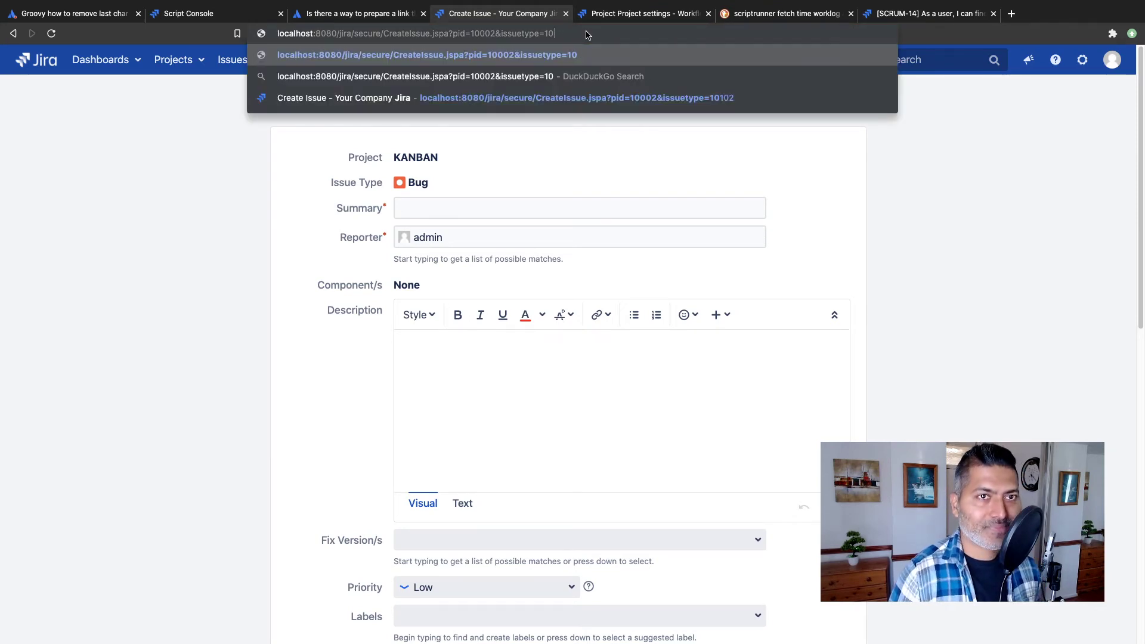
type("00")
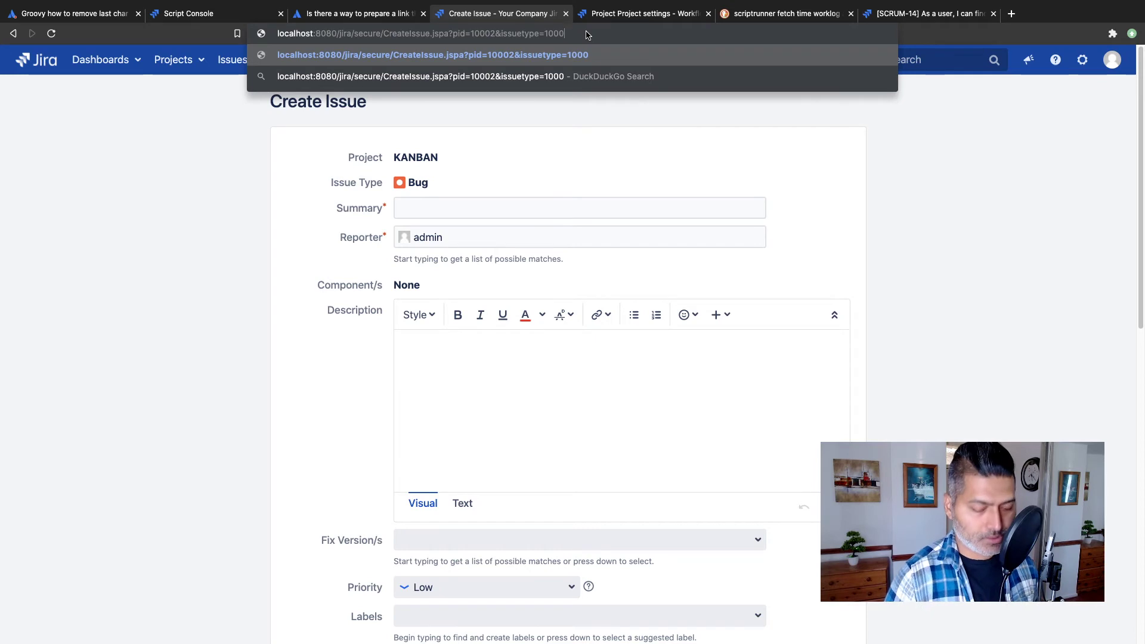
type("0")
key("Return")
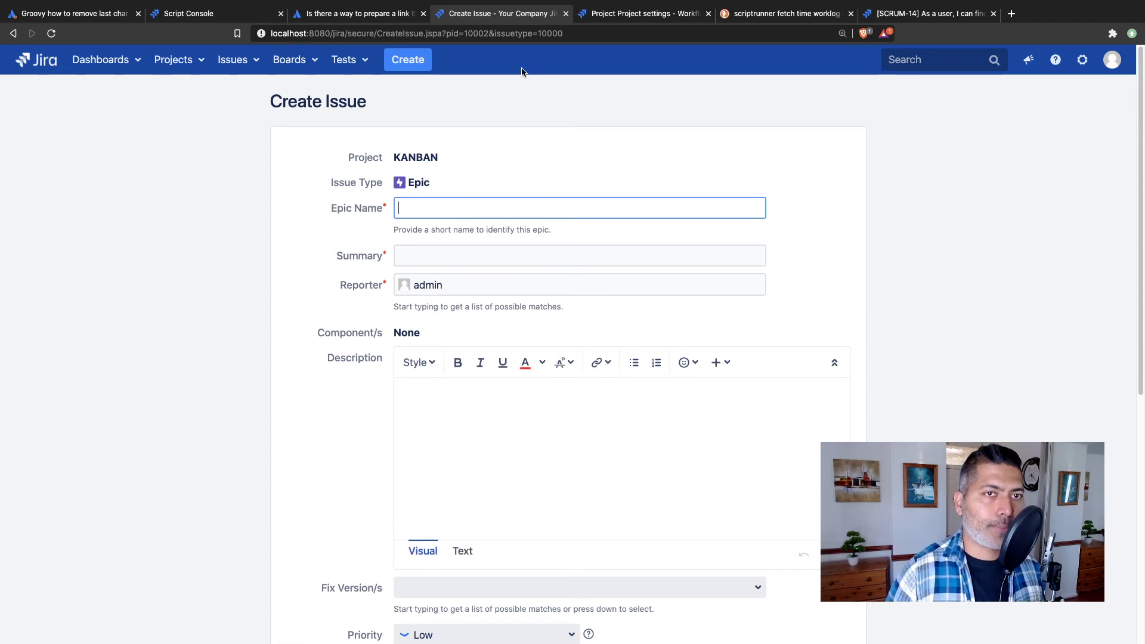
Change the URL to issuetype=10001 and reload, prefilling Issue Type Story for KANBAN
left_click(600, 32)
key("BackSpace")
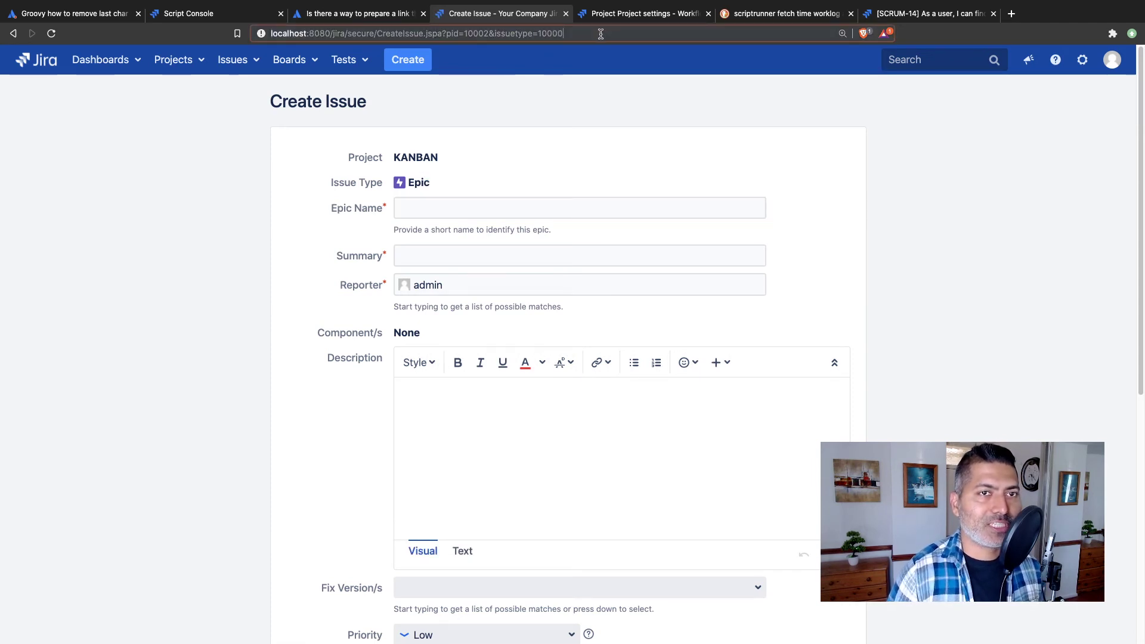
type("1")
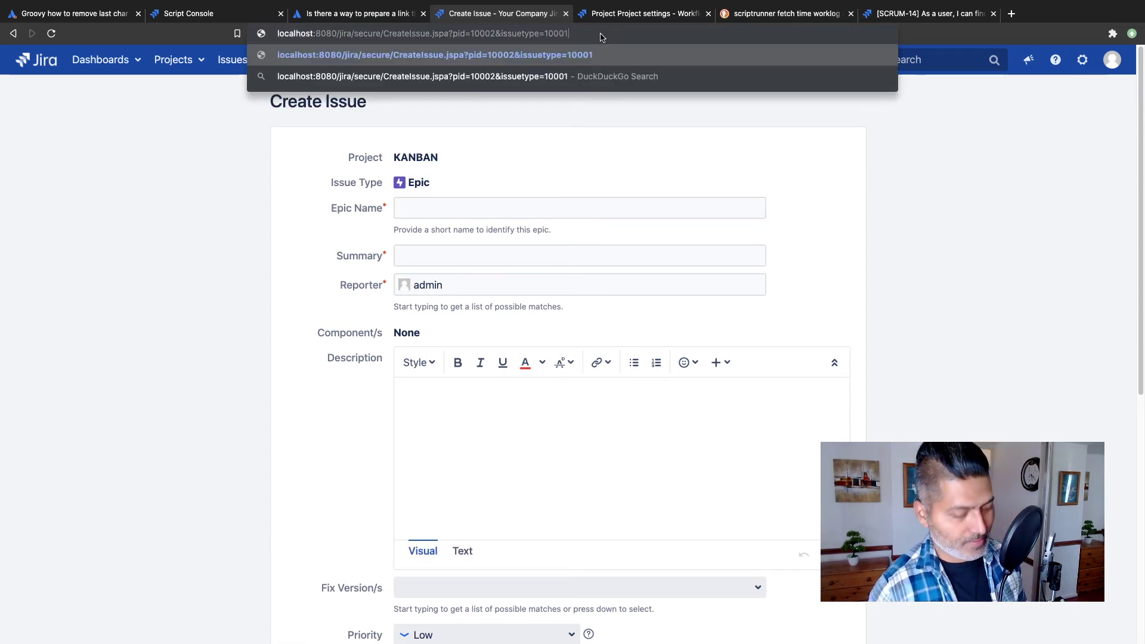
key("Return")
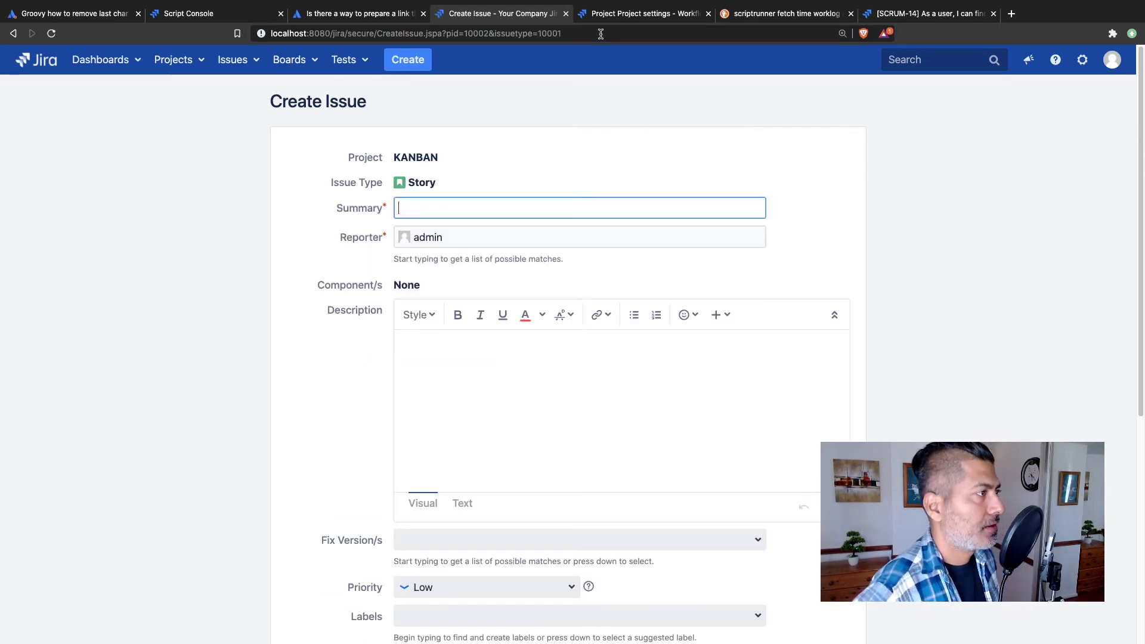